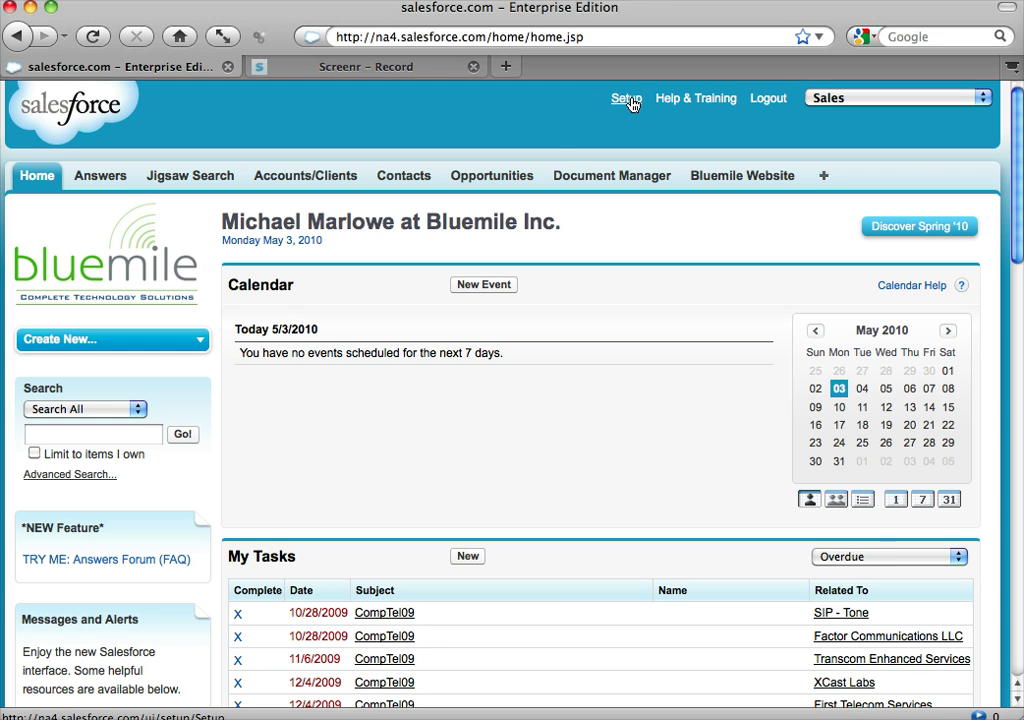
- Go to Setup > Email > My Email to Salesforce and review the generated address and association options
click(630, 100)
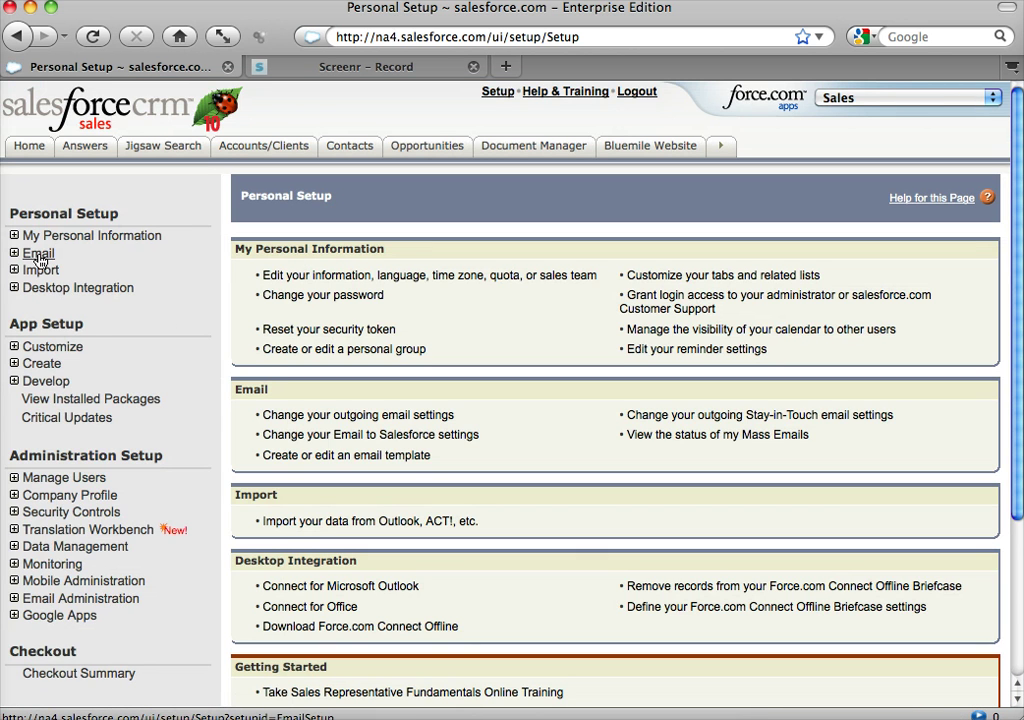
click(38, 256)
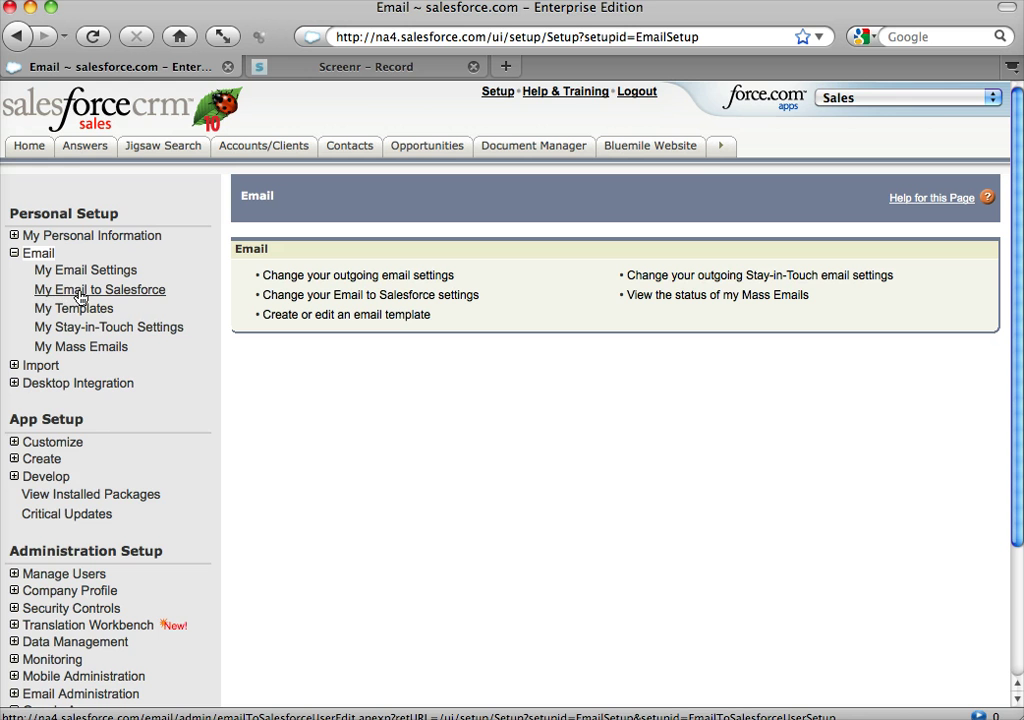
click(115, 296)
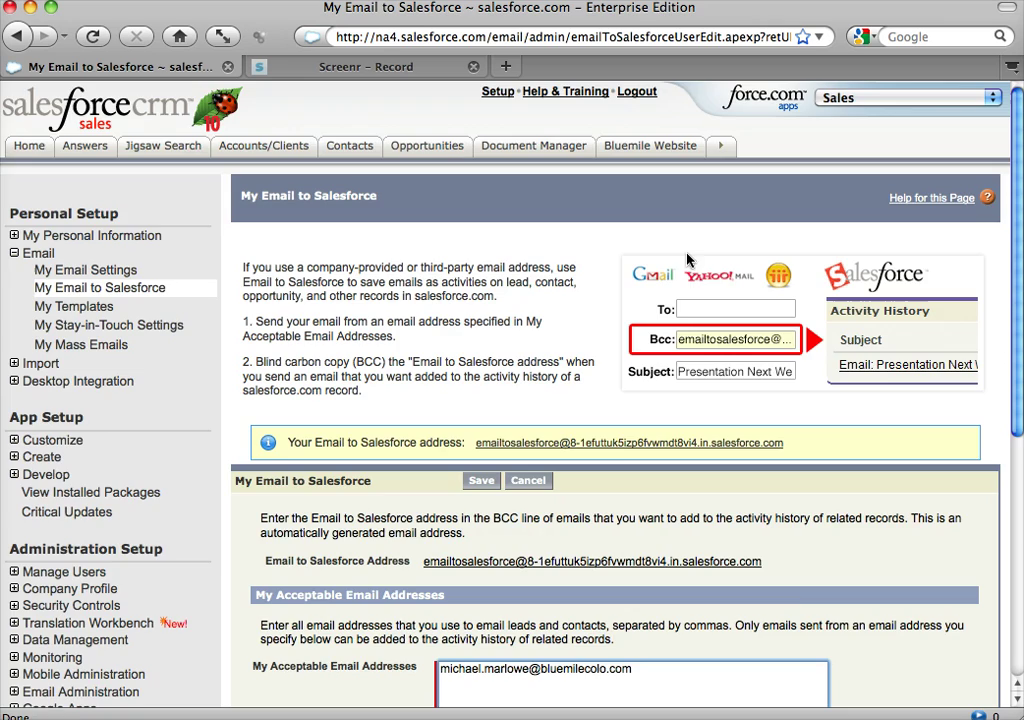
scroll(528, 286, down, 7)
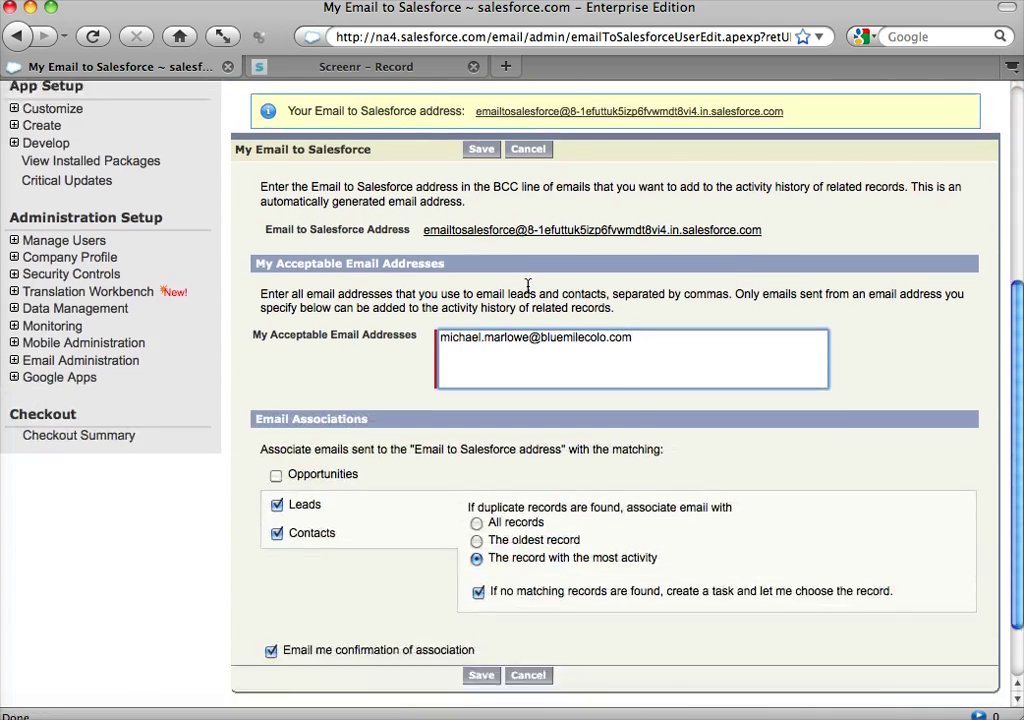
scroll(528, 286, down, 1)
scroll(528, 286, up, 10)
scroll(528, 286, down, 7)
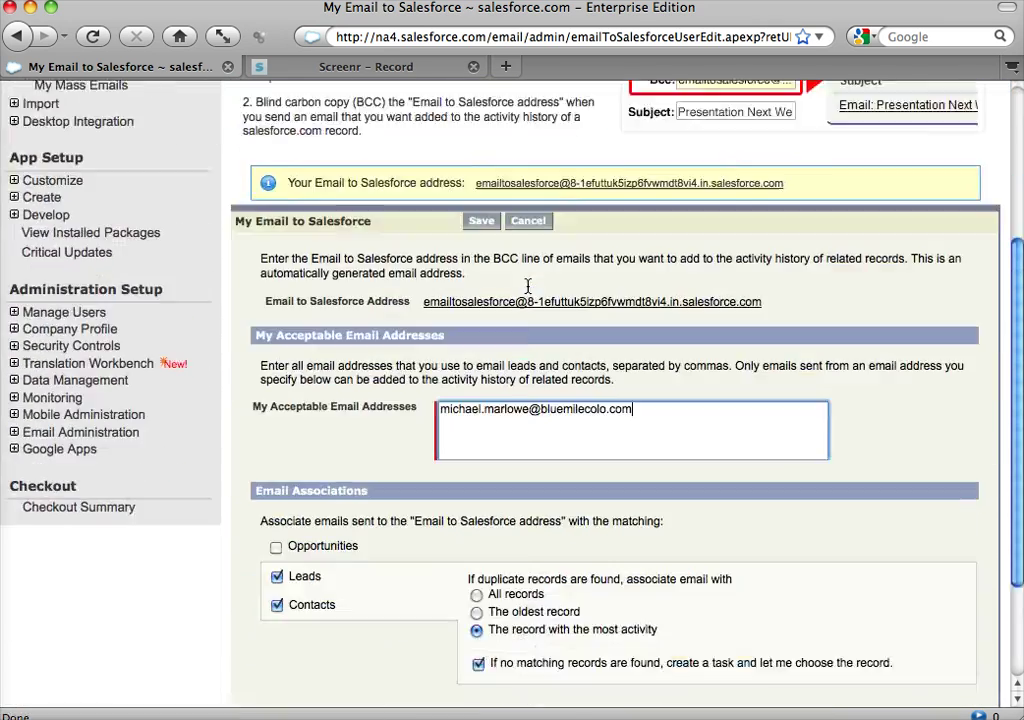
scroll(528, 286, down, 4)
scroll(528, 286, up, 9)
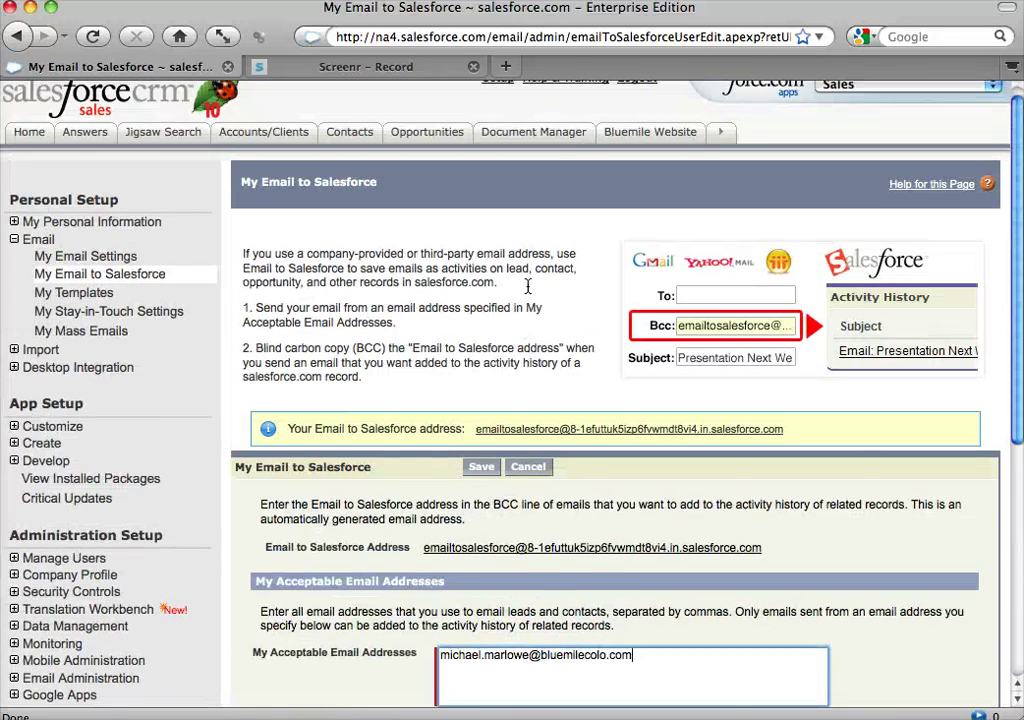
scroll(528, 286, down, 2)
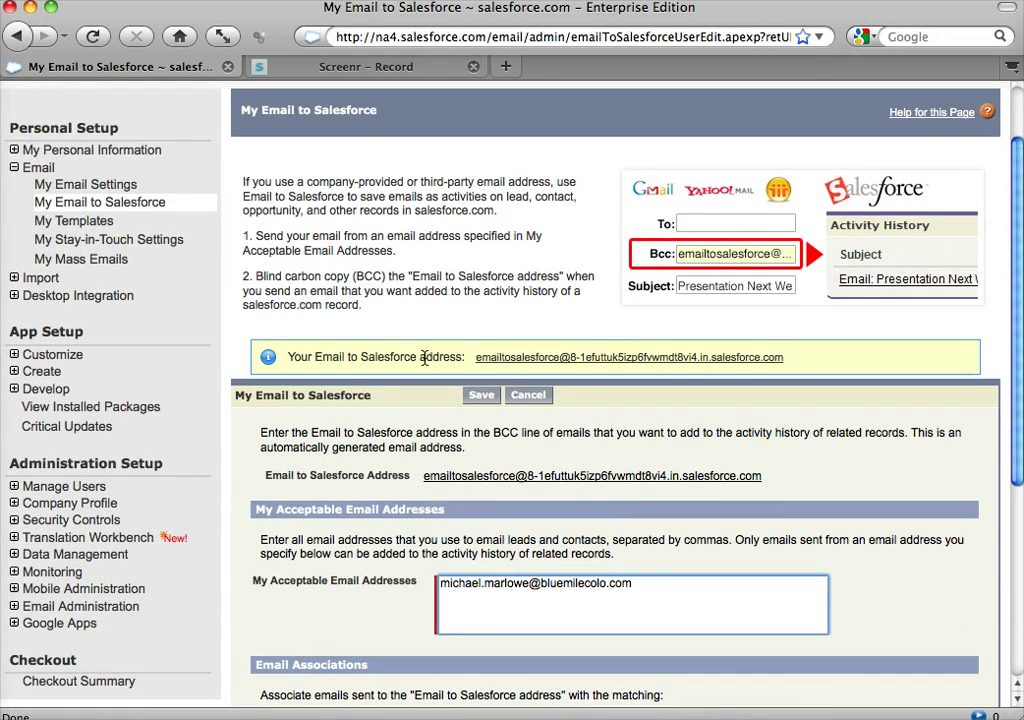
- Copy the personal Email to Salesforce address to the clipboard
right_click(626, 360)
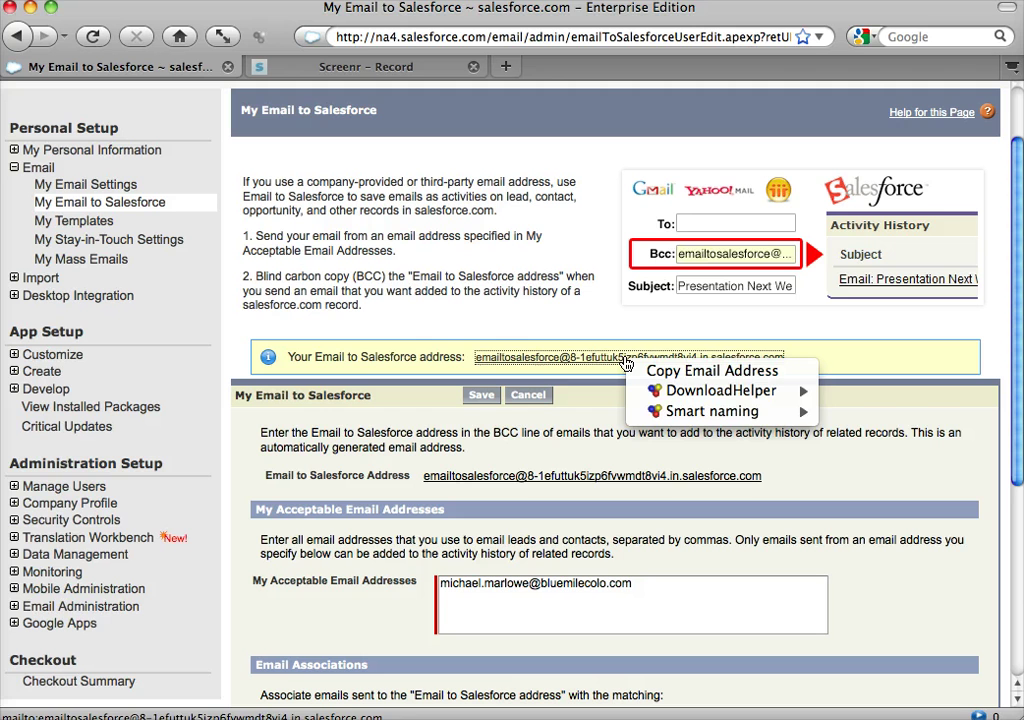
click(666, 371)
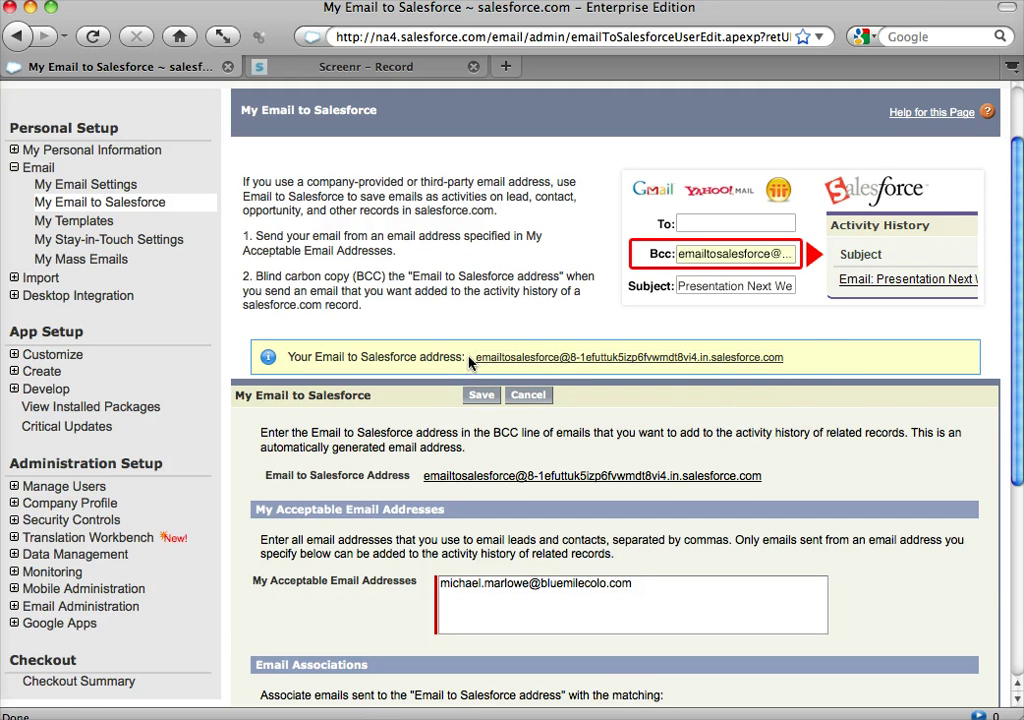
drag(473, 359, 778, 362)
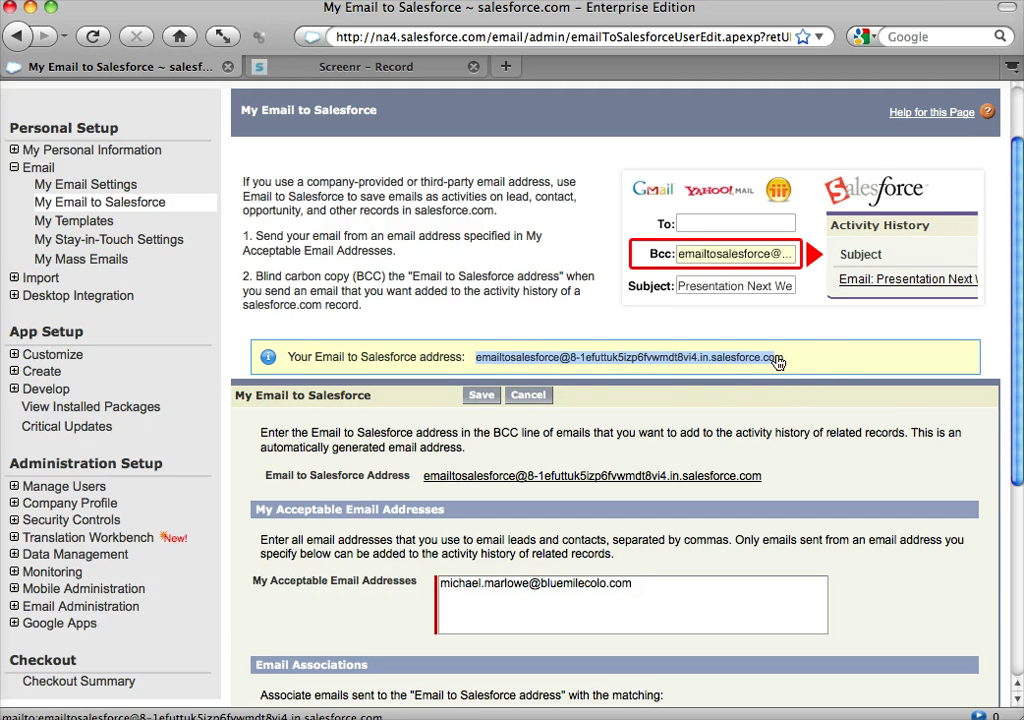
click(383, 234)
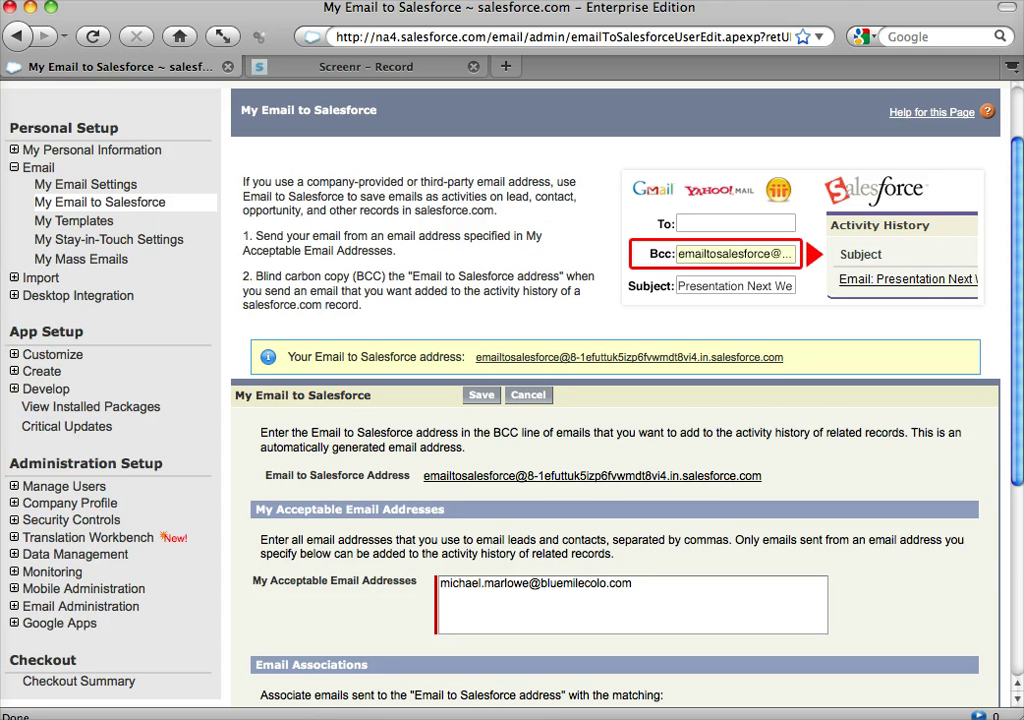
- Bring Apple Mail's Sent mailbox to the front
key(super+Tab)
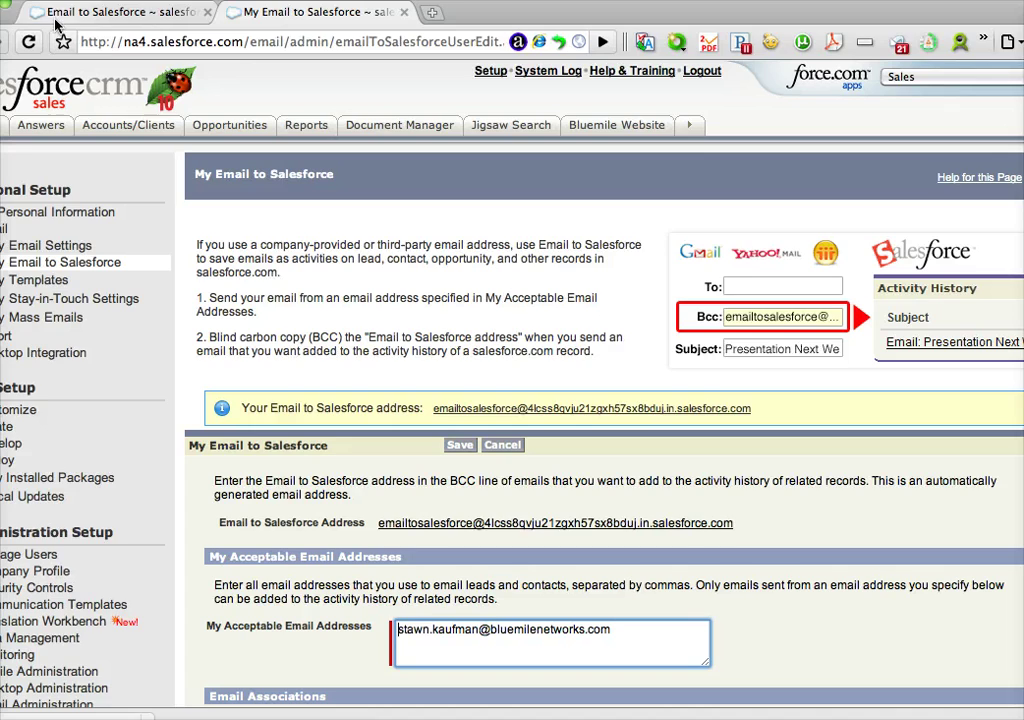
key(super+Tab)
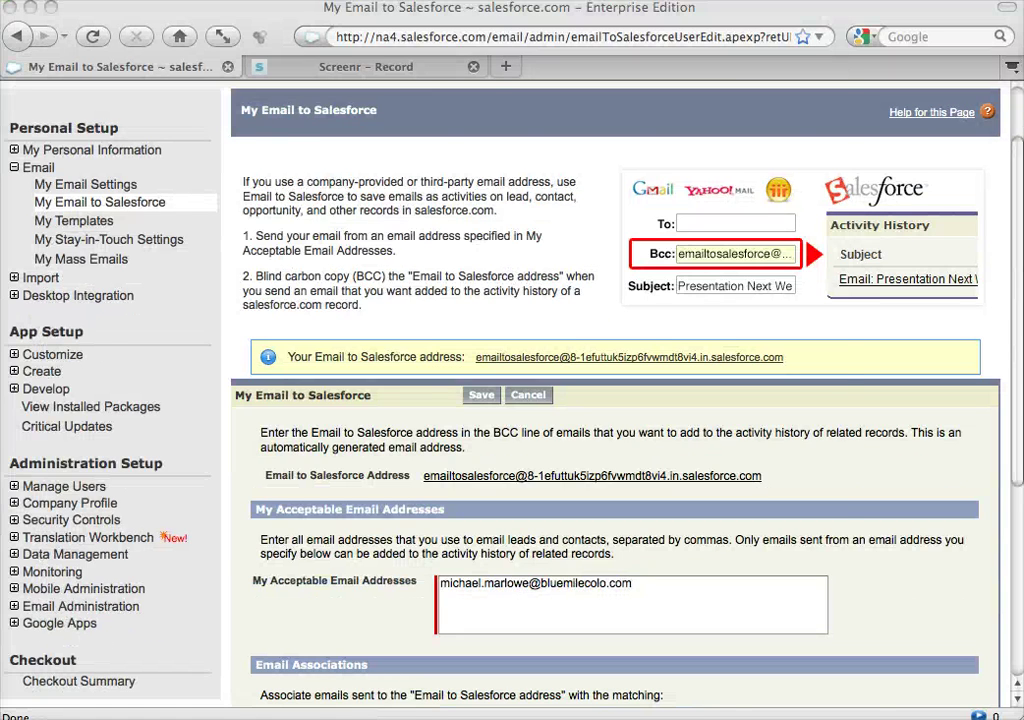
key(super+Tab)
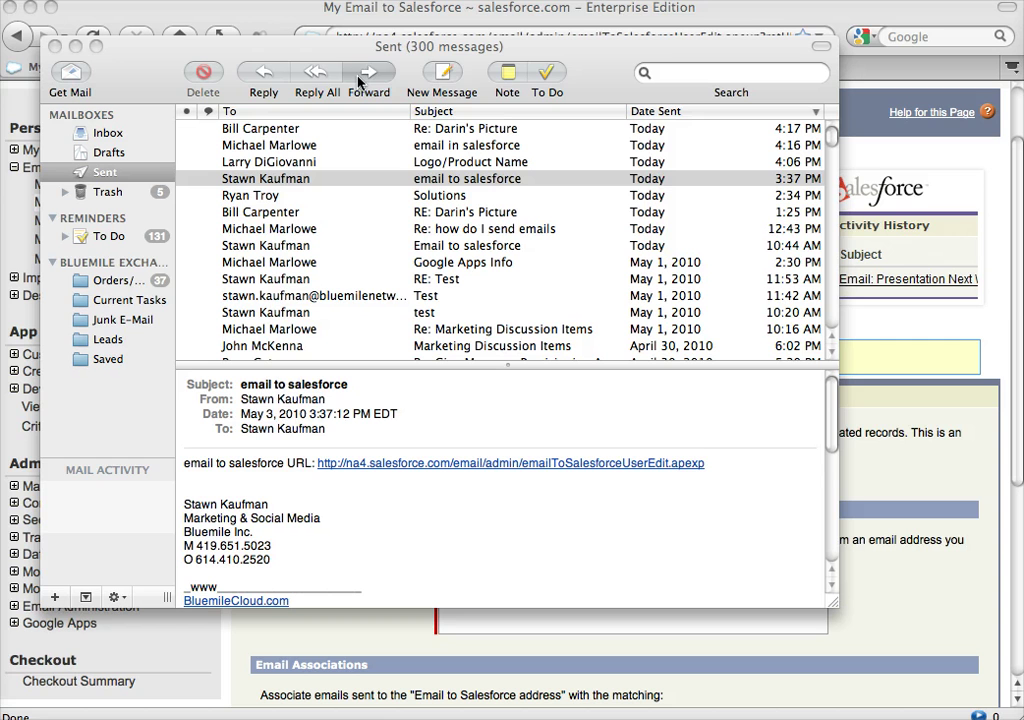
- Address a new message to the contact by name and paste the Email to Salesforce address into Bcc
click(443, 79)
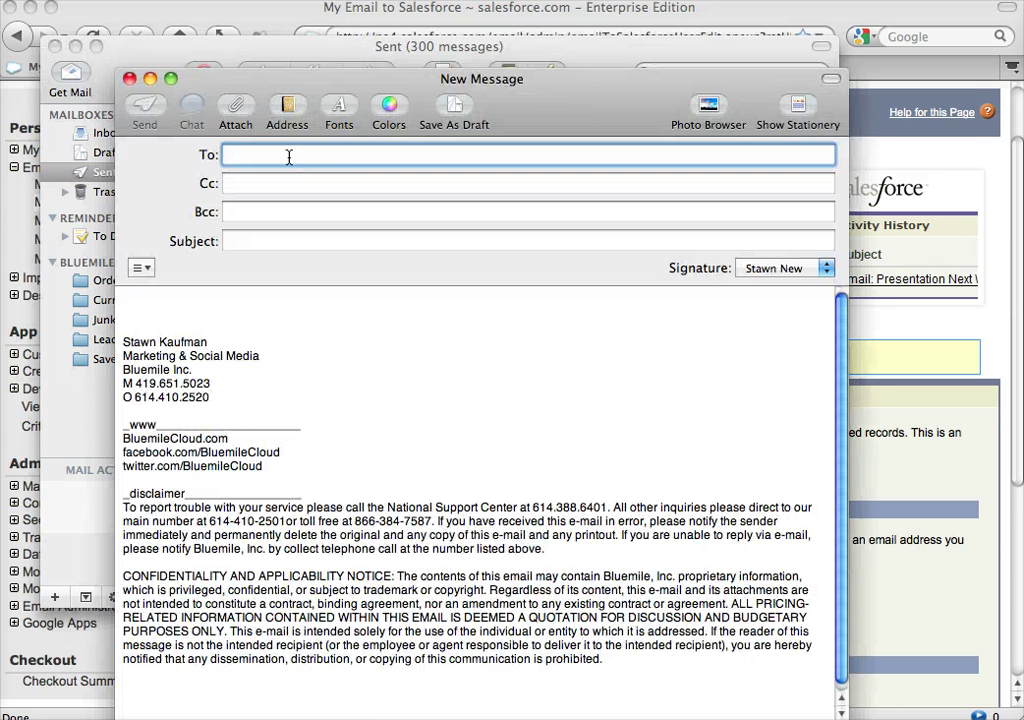
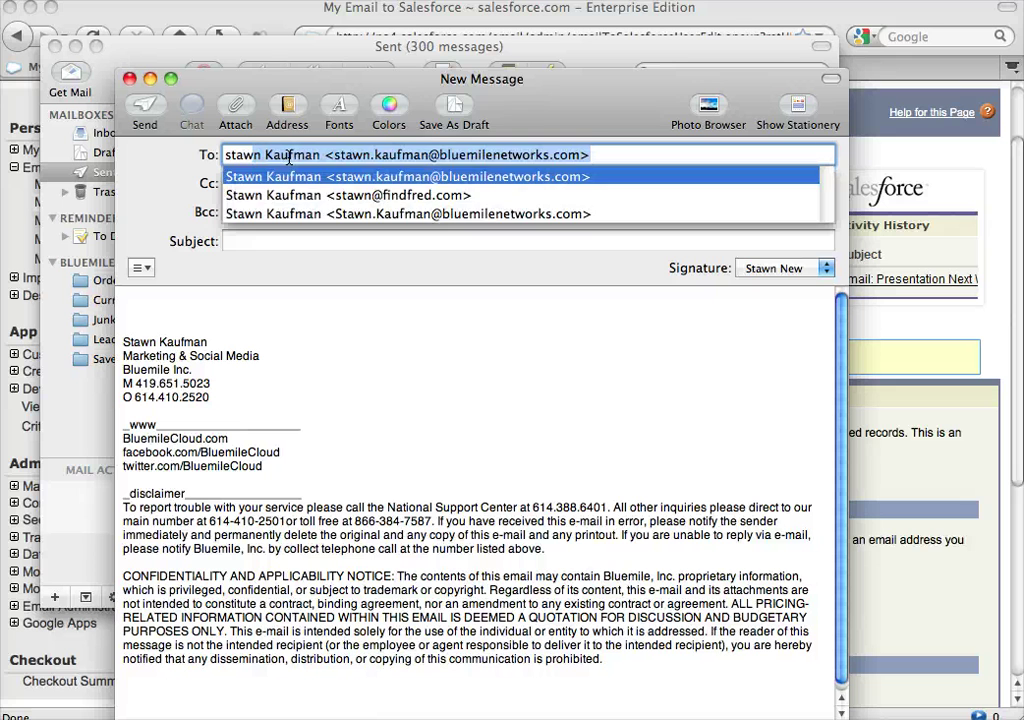
key(Return)
key(Tab)
key(Tab)
key(Tab)
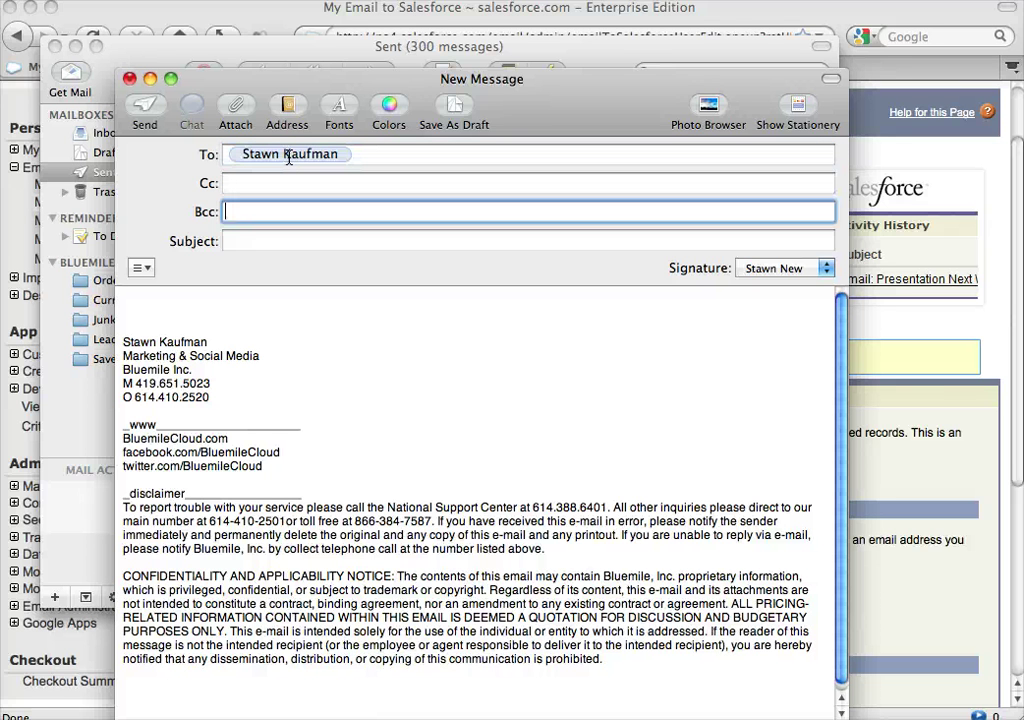
key(shift+Tab)
key(super+v)
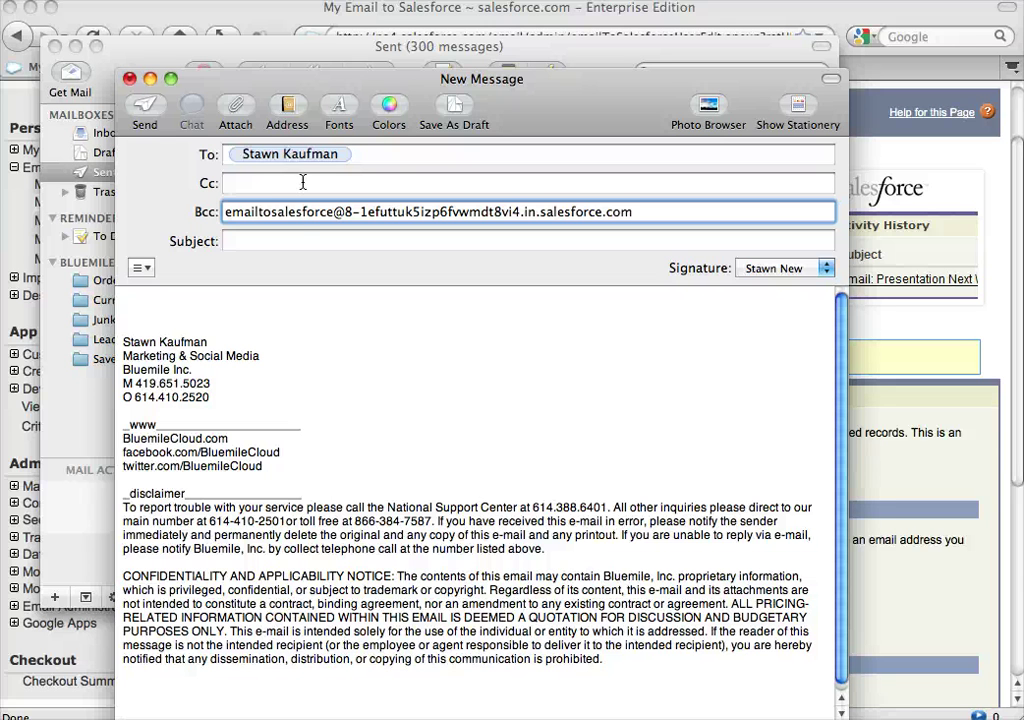
click(291, 242)
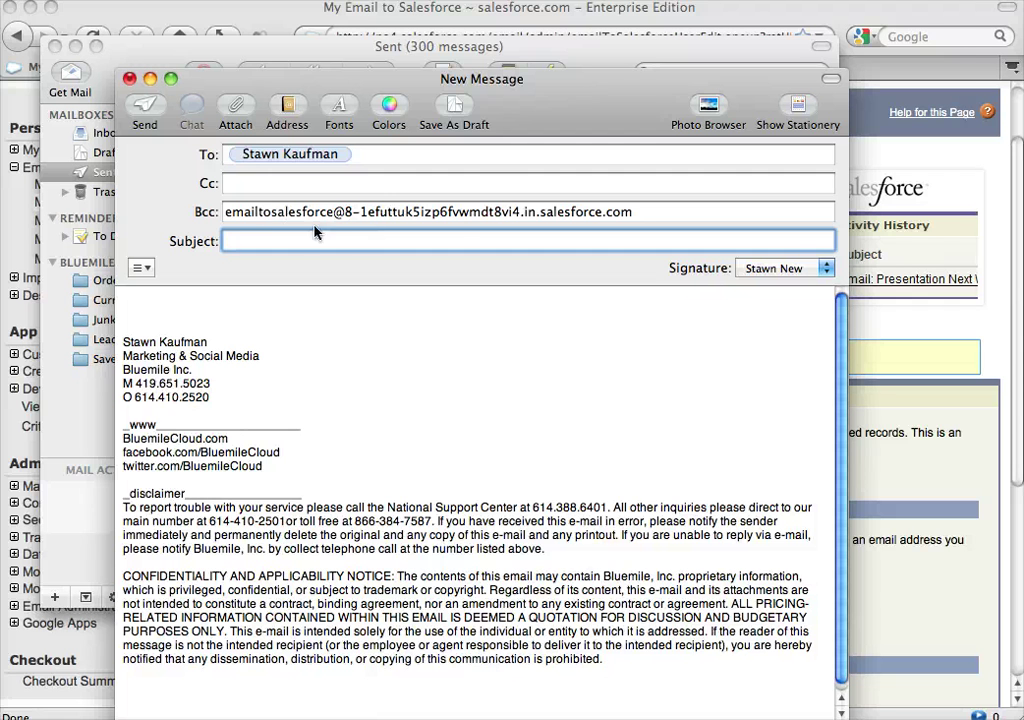
- Give the message subject 'jsdlfjsd' and body text 'kljsdflkjsdflkjsdlkfj', then send it
click(656, 211)
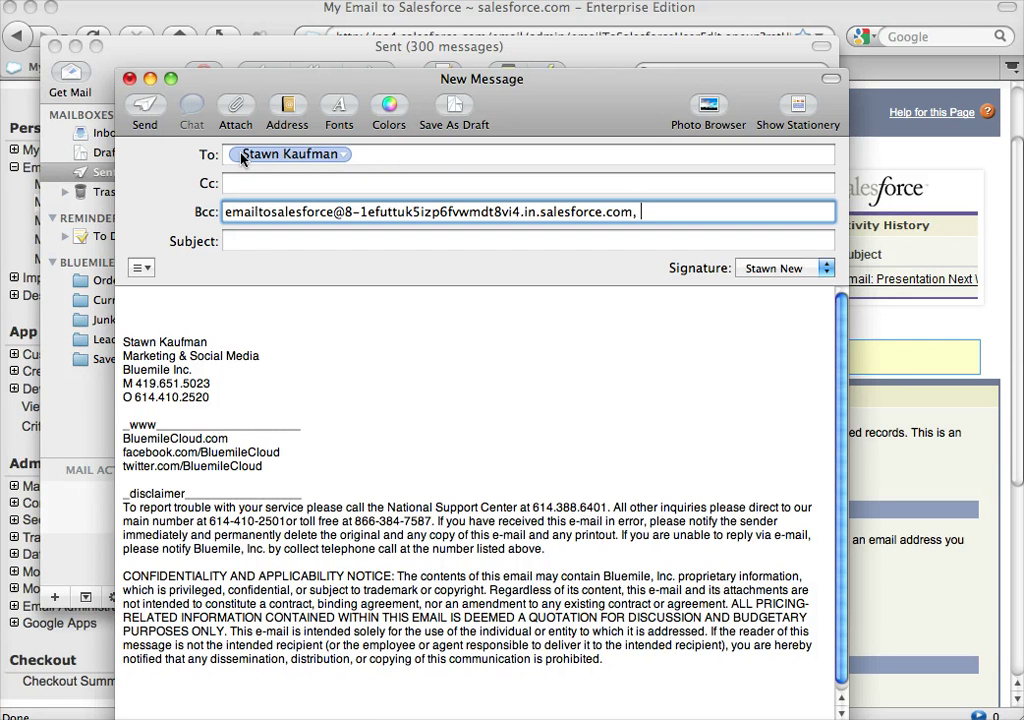
click(388, 158)
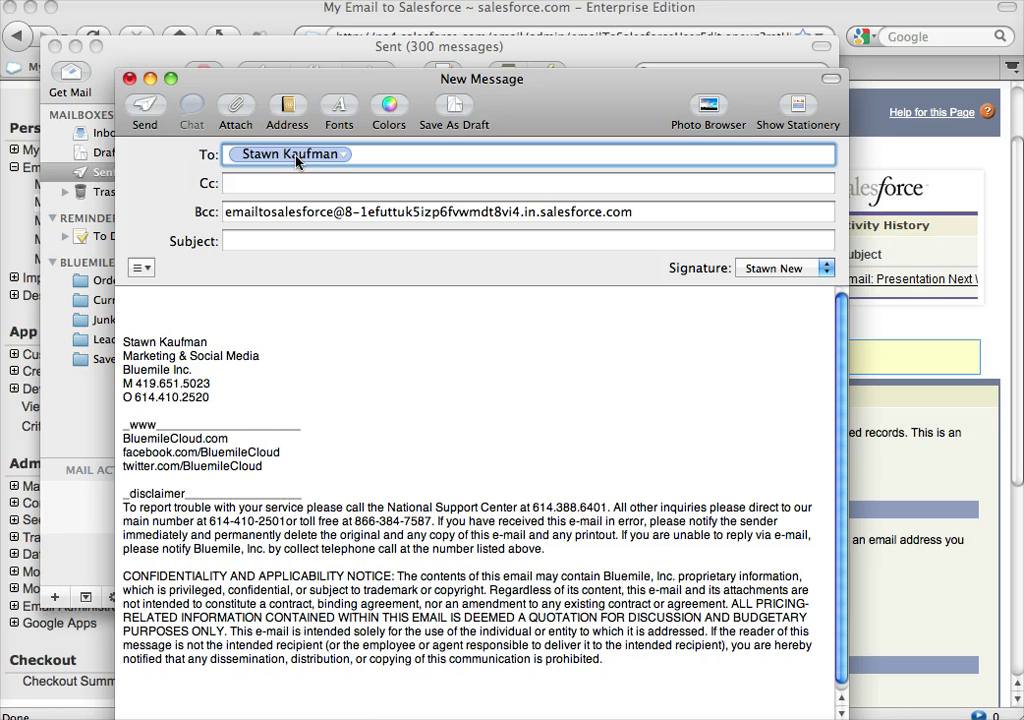
click(280, 242)
text(jsdlfjsd)
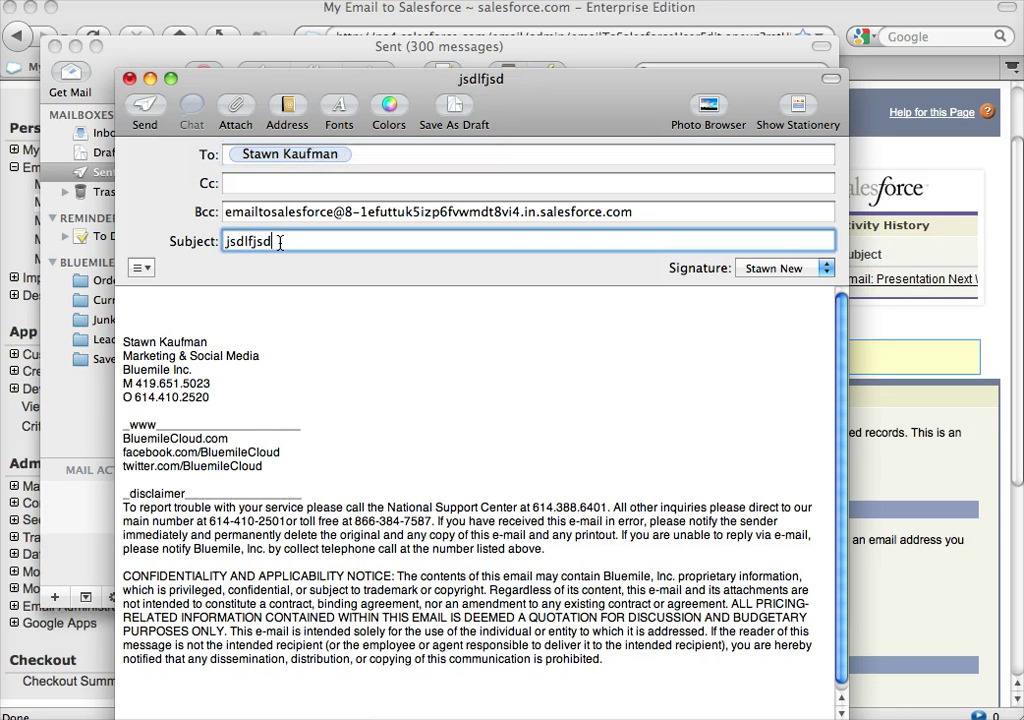
key(Tab)
text(kljsdflkjsdflkjsdlkfj)
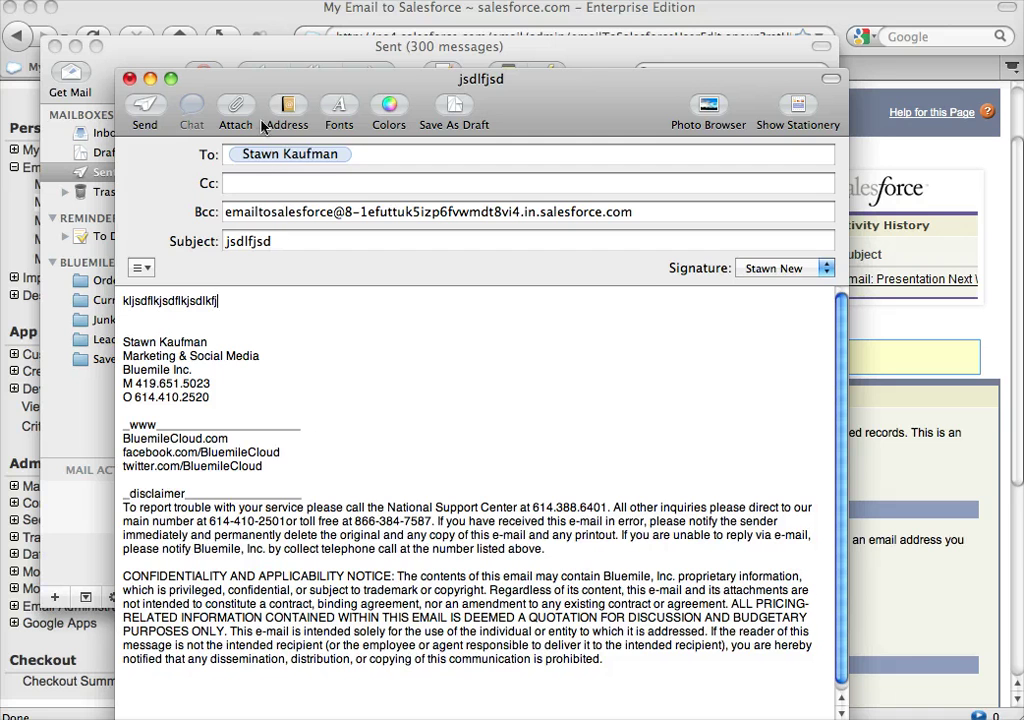
click(145, 104)
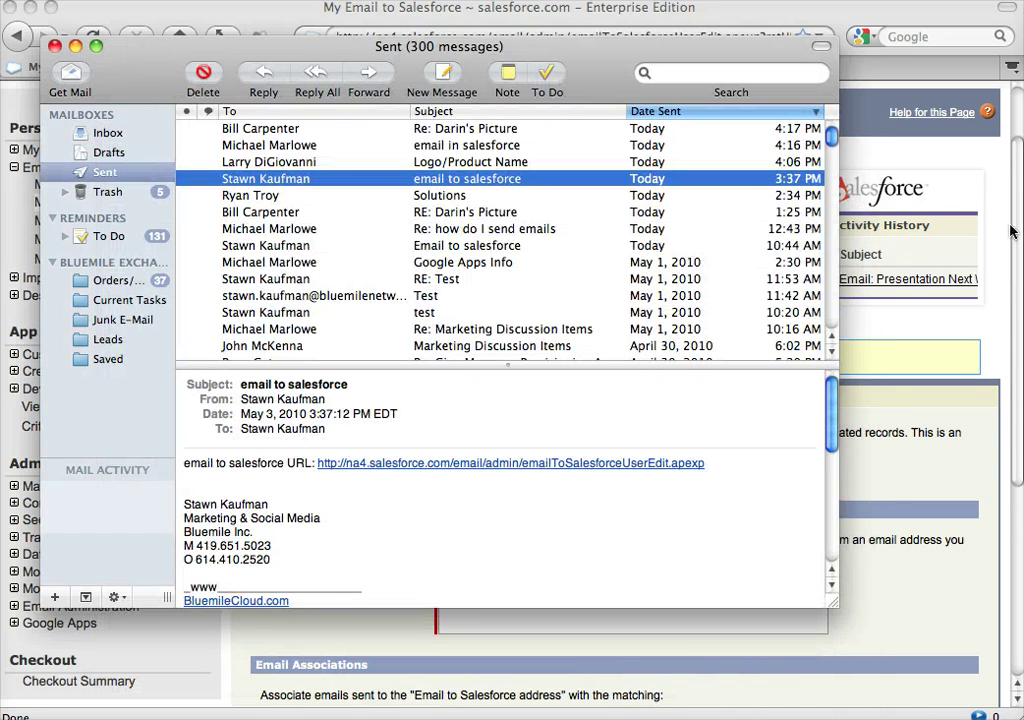
- Back in Salesforce, search the sidebar for the contact's name and open their record
click(838, 20)
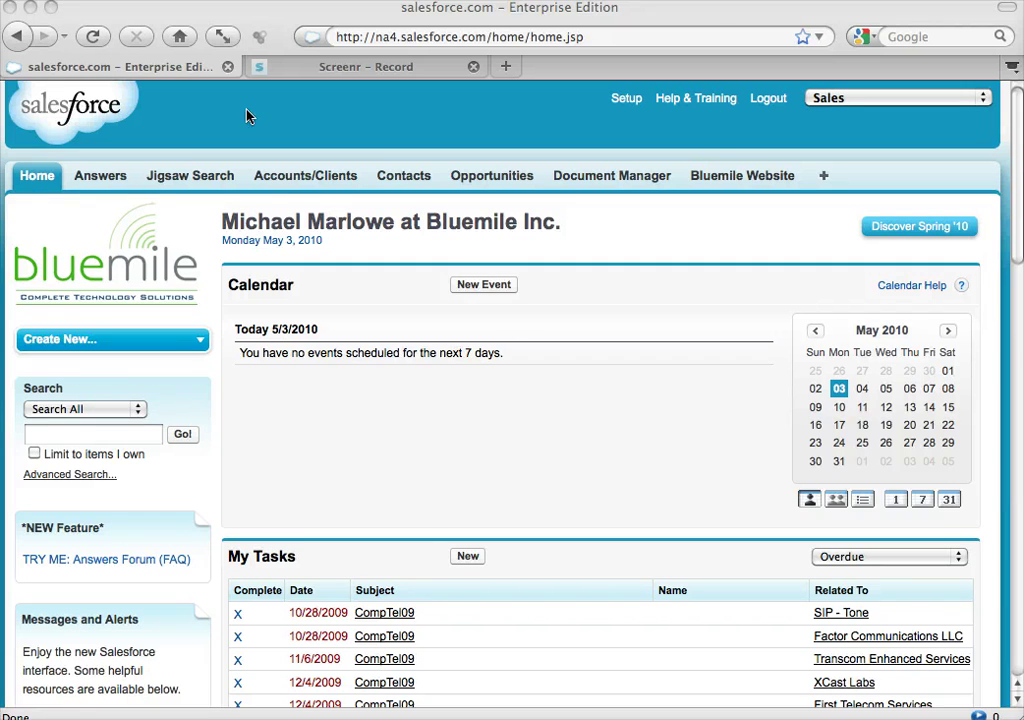
click(97, 440)
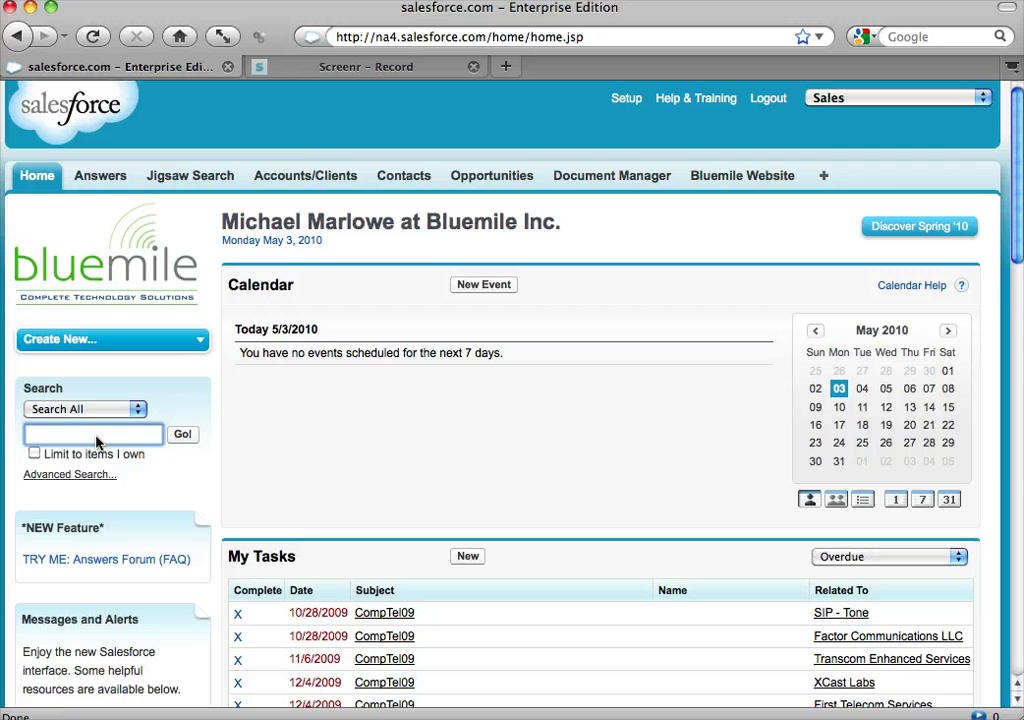
text(stawn)
click(89, 471)
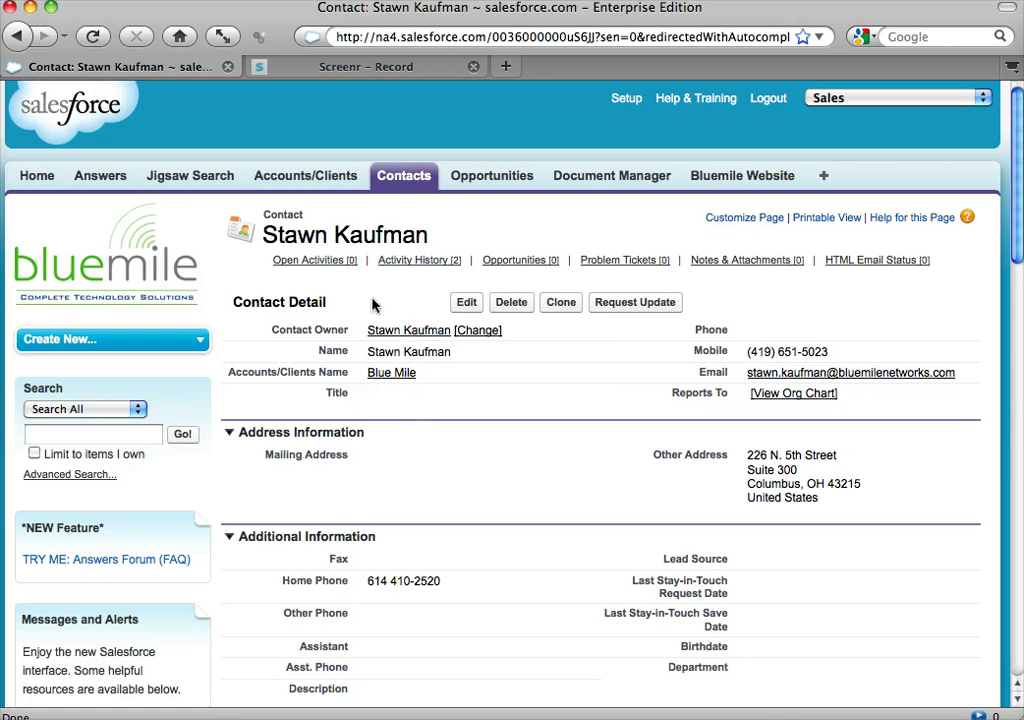
- Open the 'Email: jsdlfjsd' task under Activity History and read its logged subject, body and signature
mouse_move(426, 265)
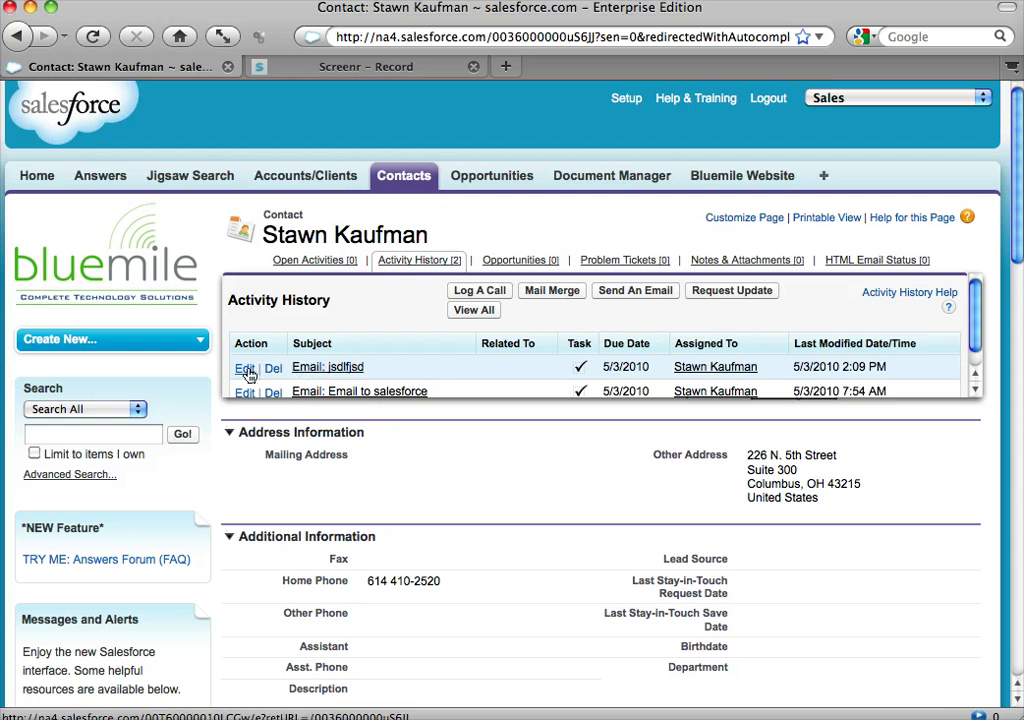
click(303, 370)
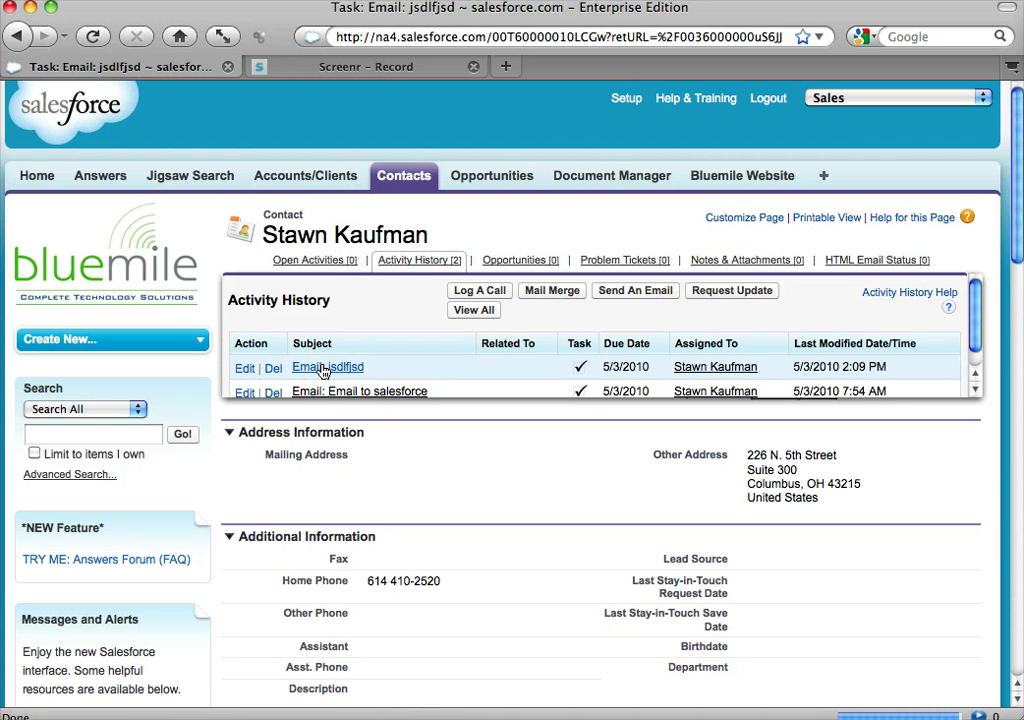
scroll(508, 536, down, 3)
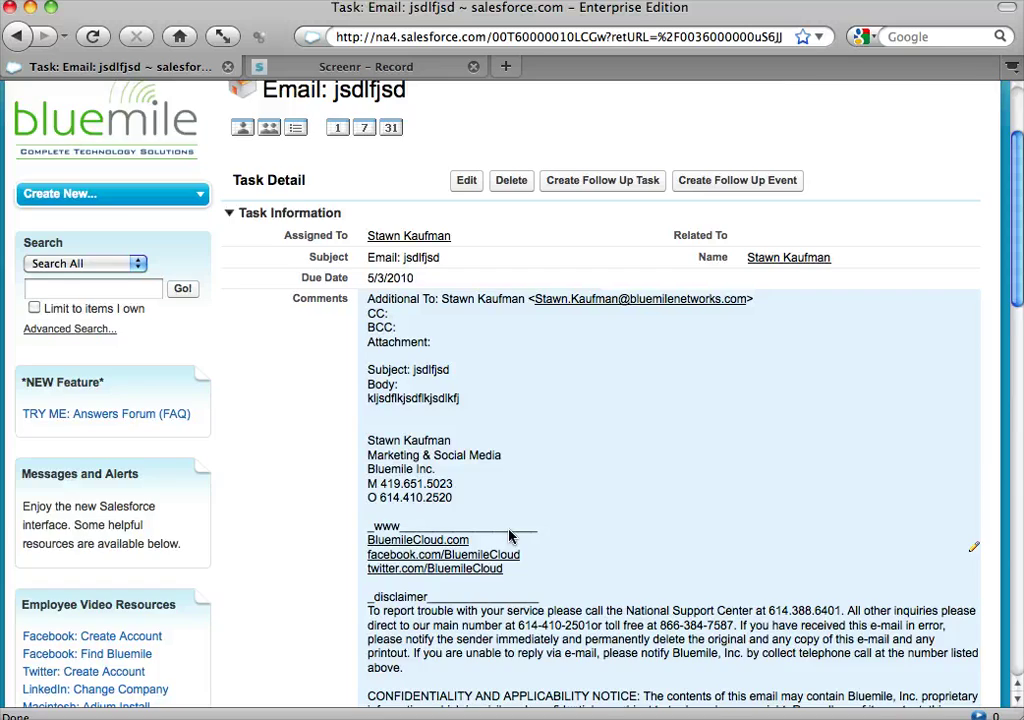
scroll(509, 537, down, 3)
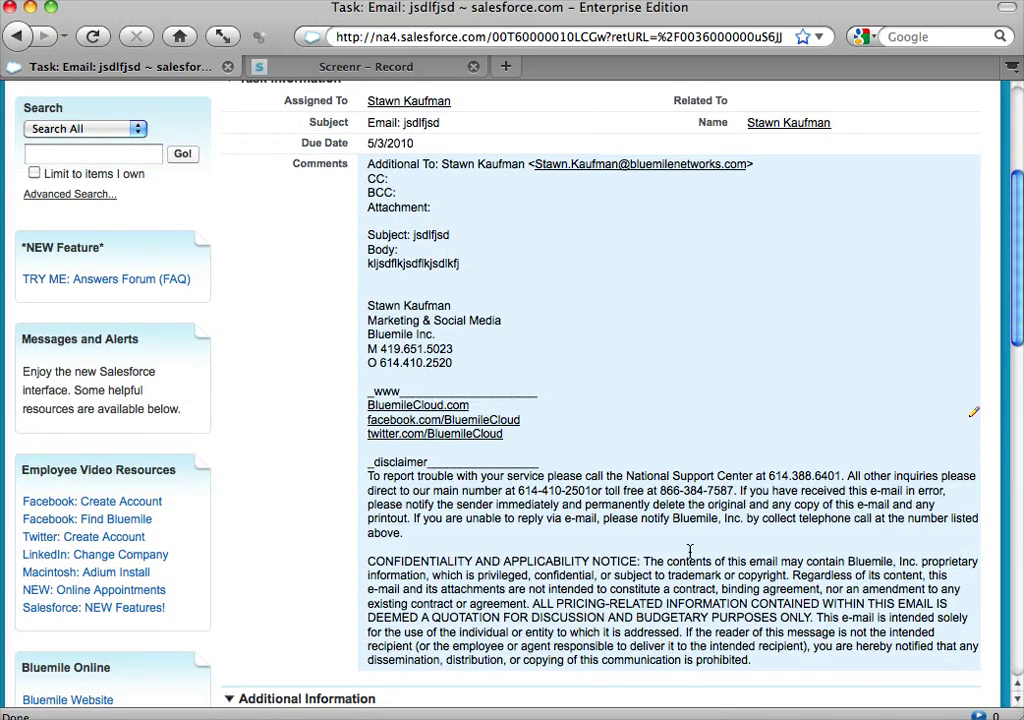
scroll(512, 212, up, 4)
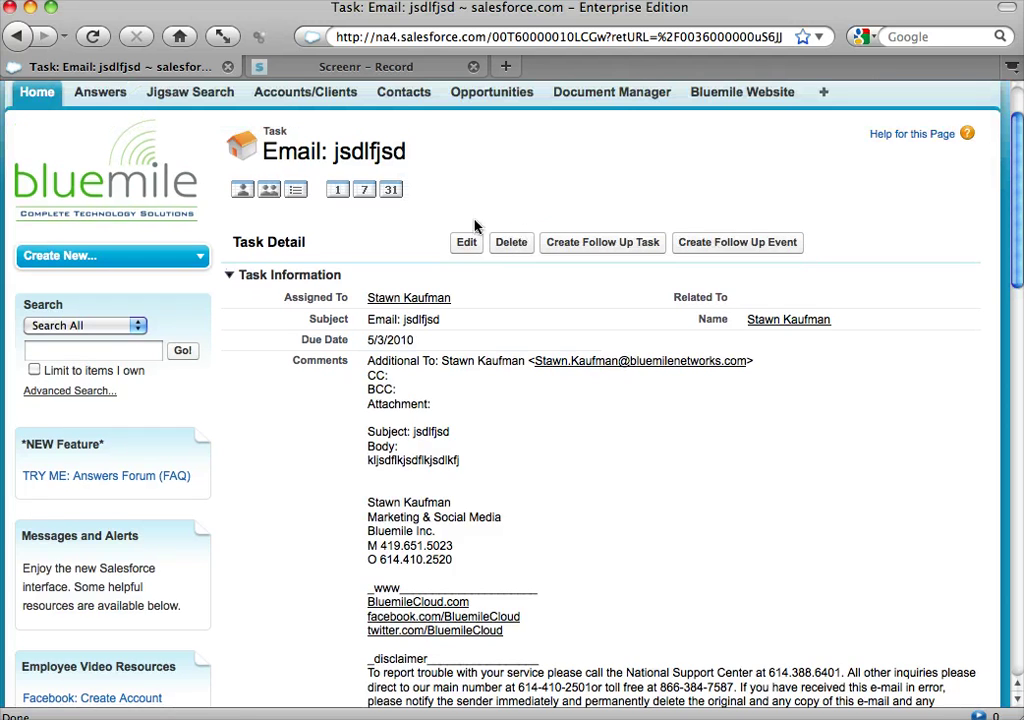
scroll(578, 297, up, 1)
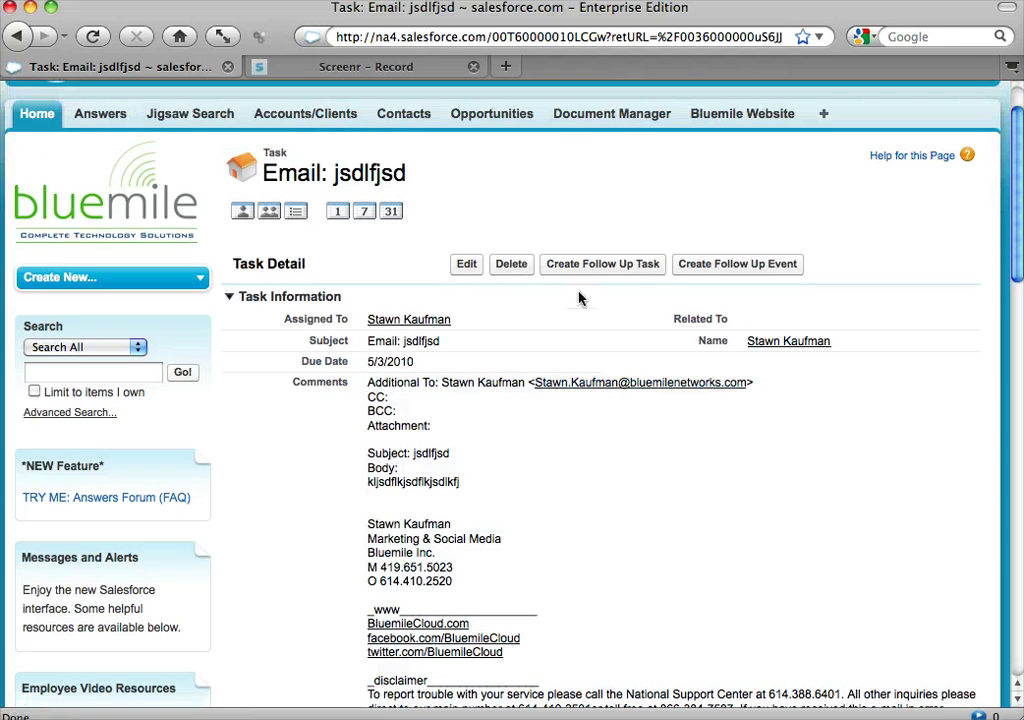
scroll(526, 212, up, 2)
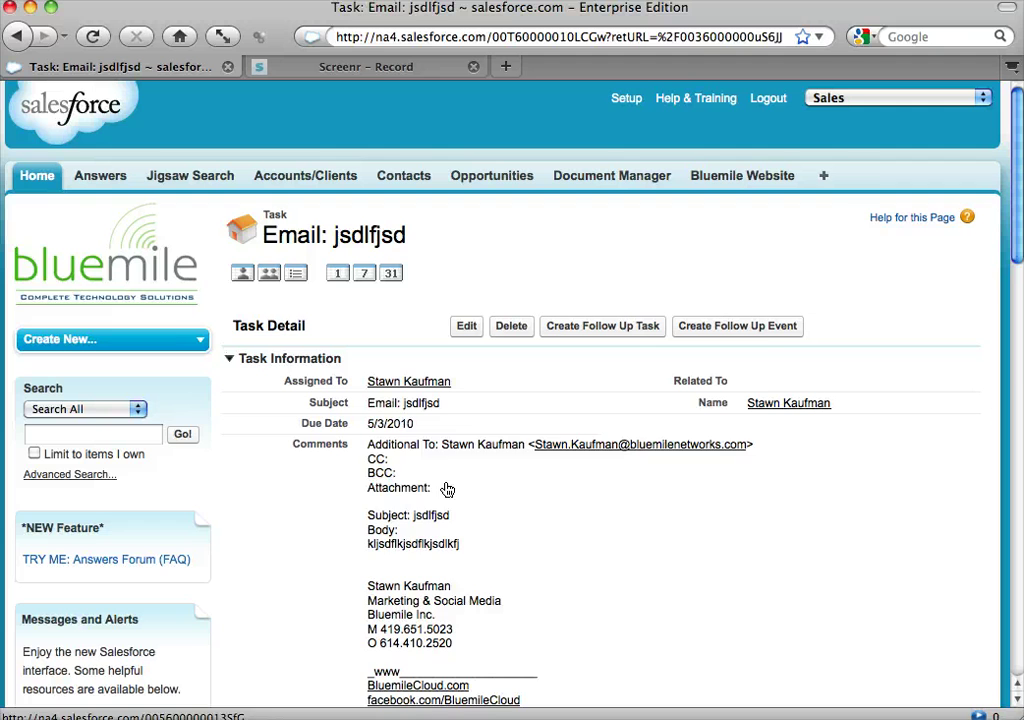
key(super+Tab)
key(super+Tab)
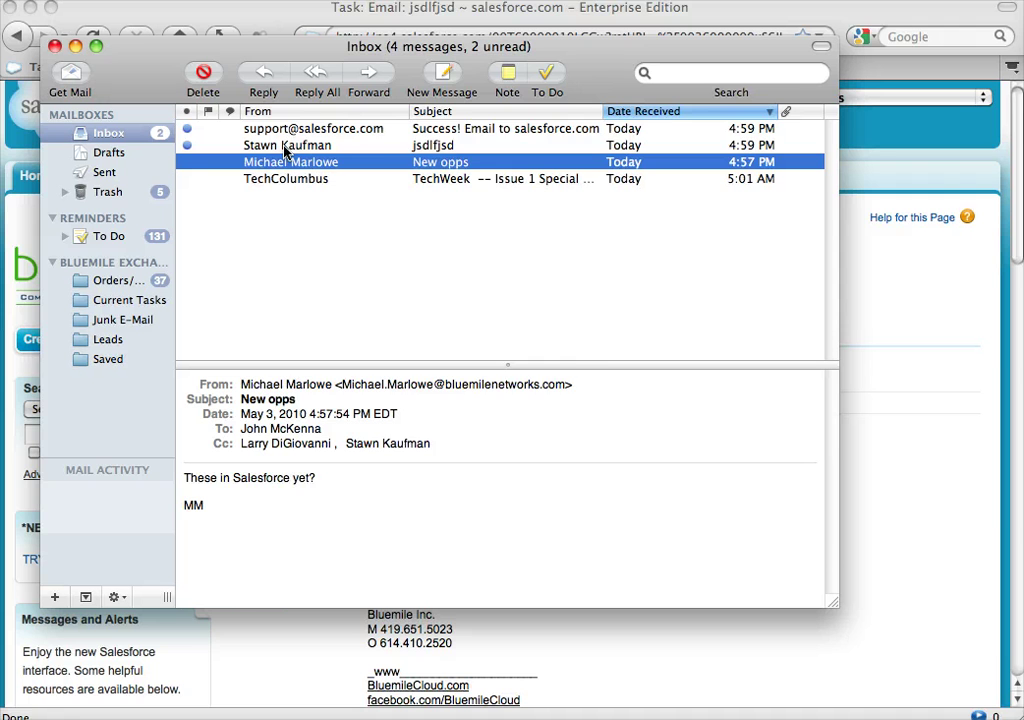
click(287, 146)
click(342, 131)
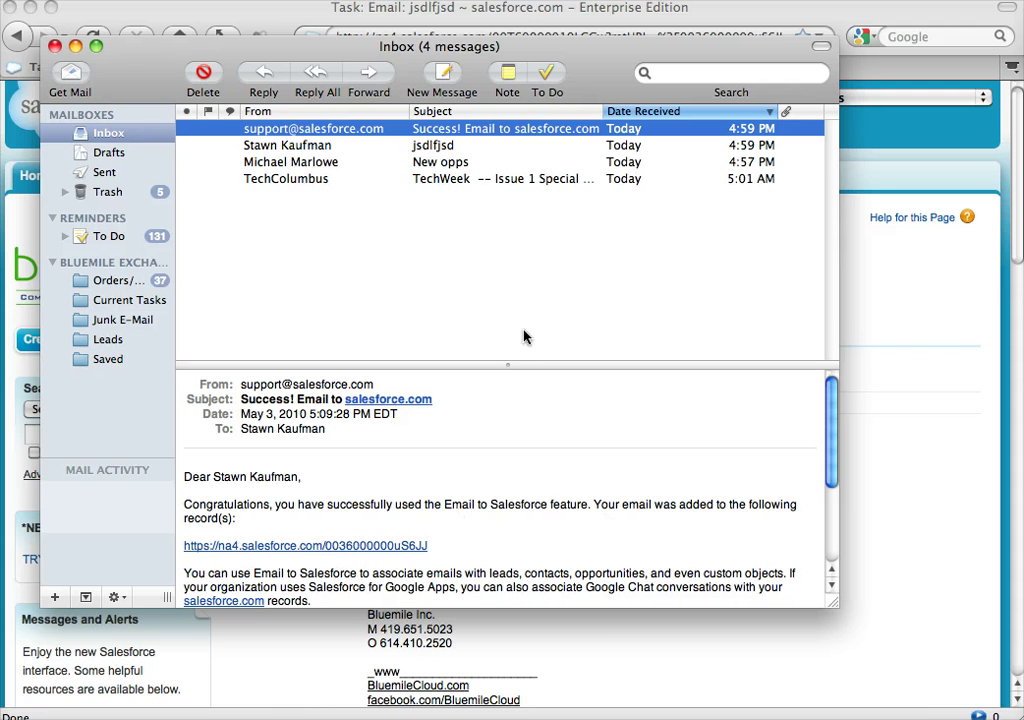
click(340, 149)
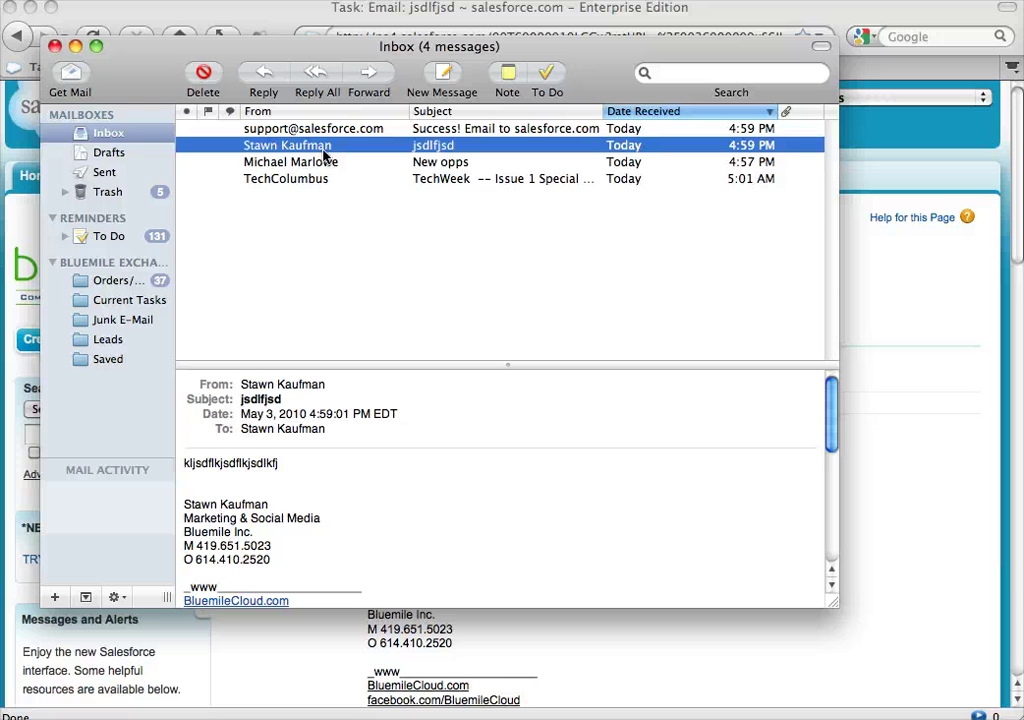
click(922, 286)
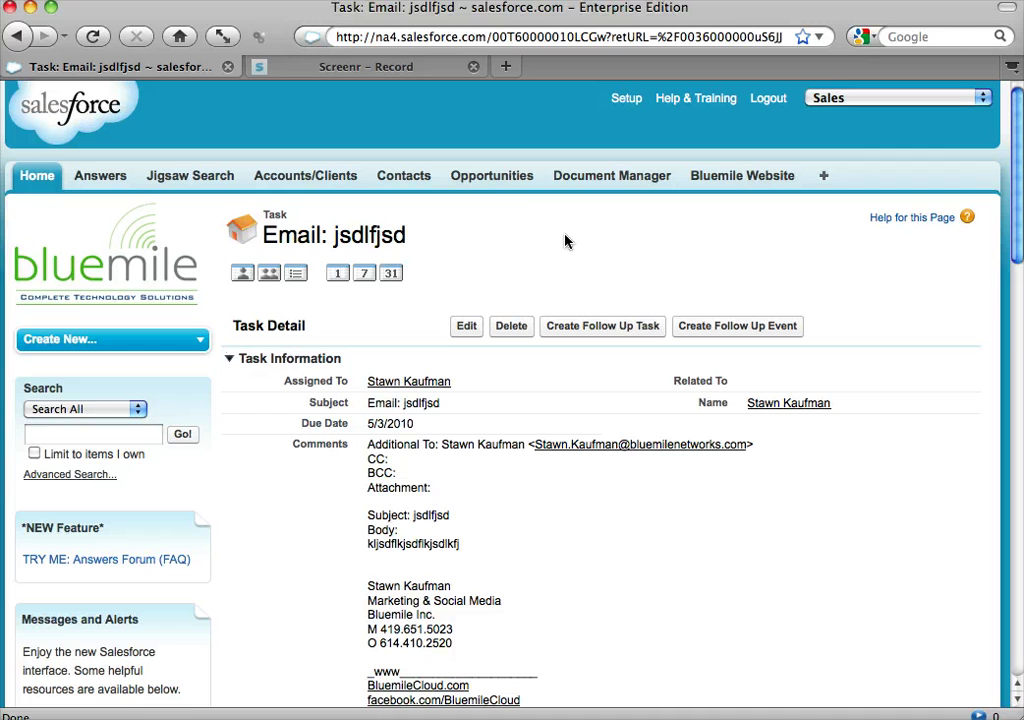